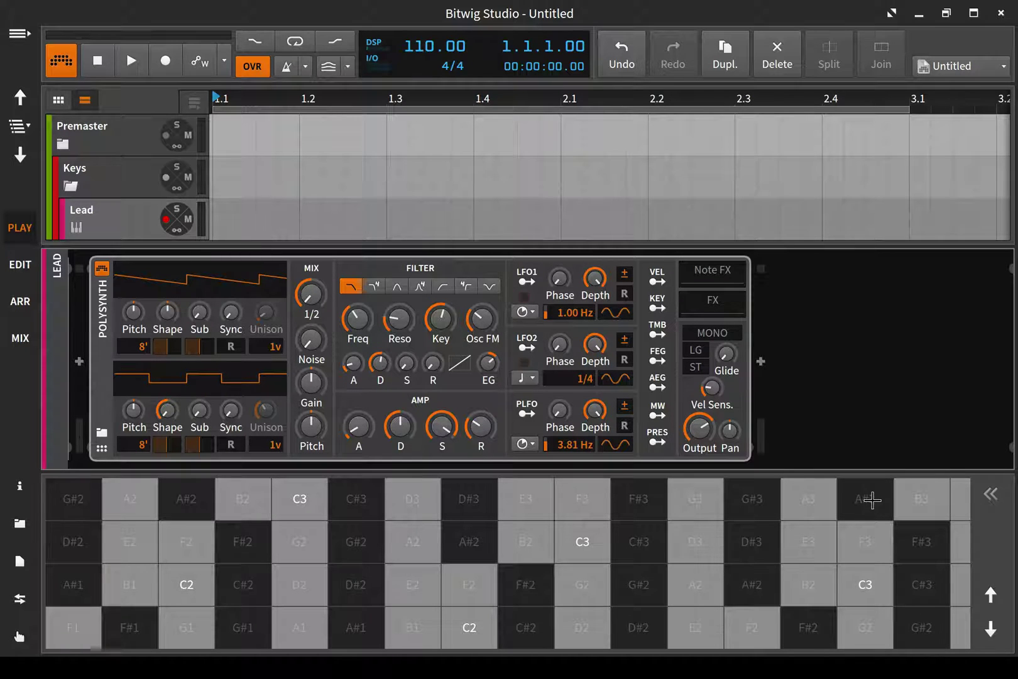
Trigger C3 on the Lead track's Polysynth from the on-screen keyboard
key(a)
Replay C3 with pressure and timbre so the filter Freq modulates
key(a)
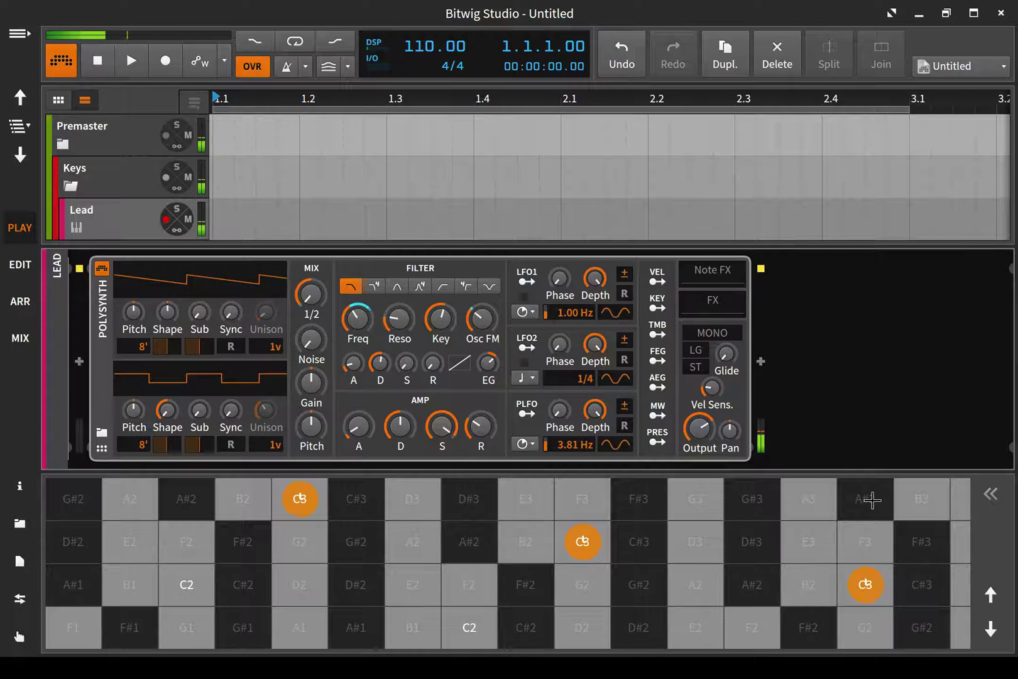